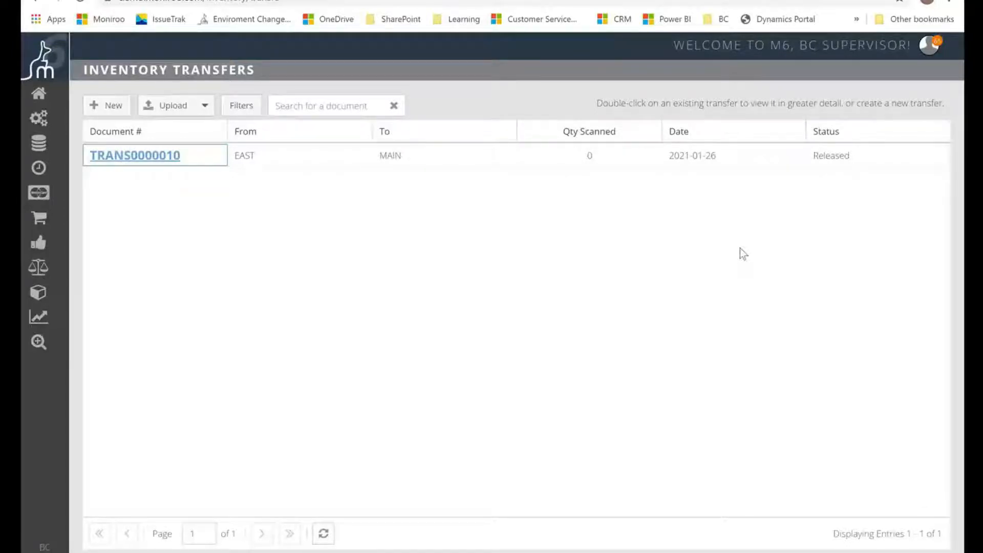
List only the inventory transfers with status Complete, and clear and close the filters again
click(235, 113)
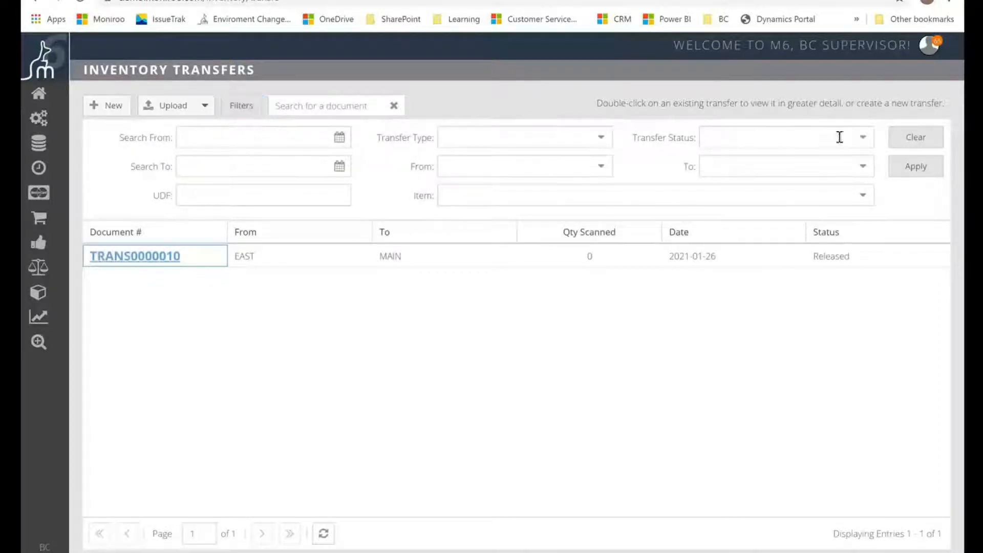
click(861, 138)
click(771, 297)
click(905, 176)
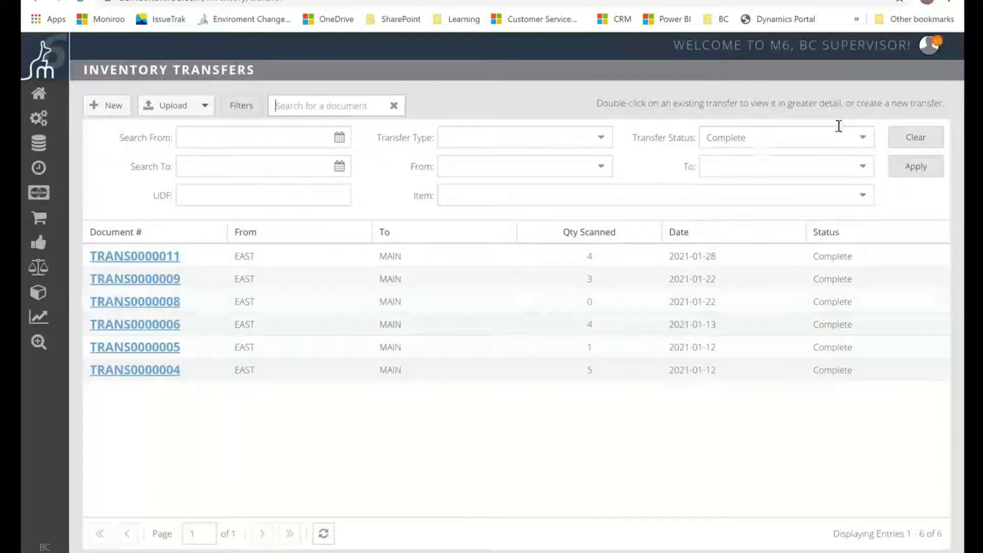
click(906, 164)
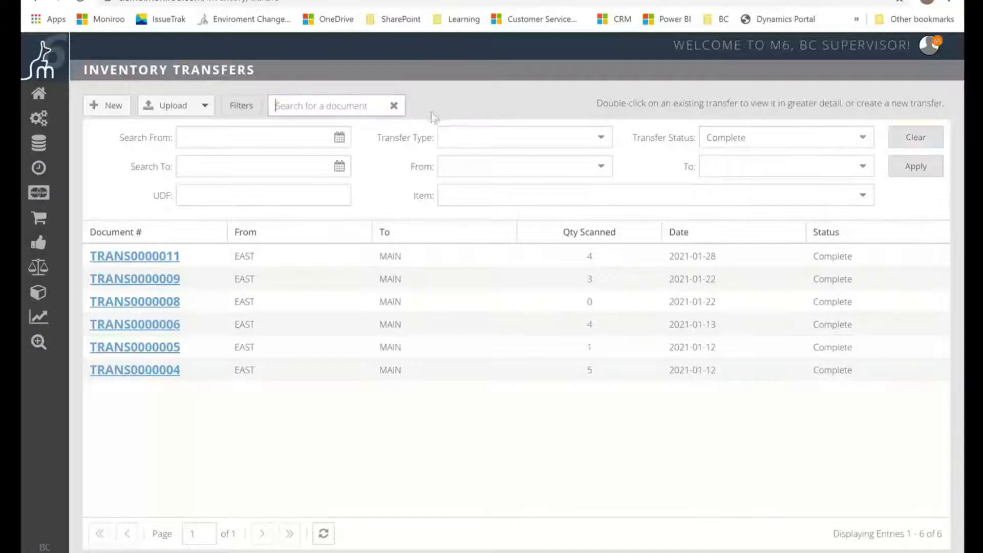
click(906, 145)
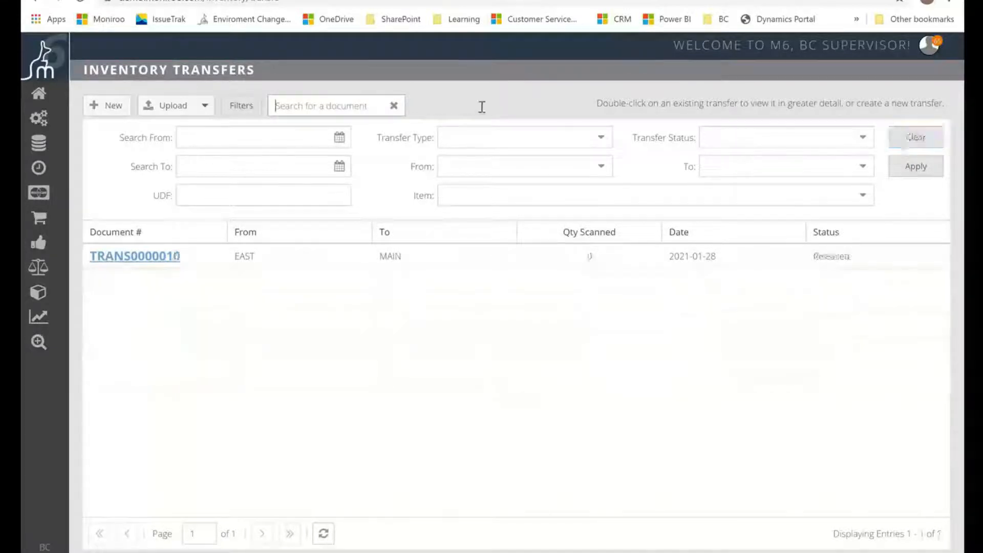
click(256, 107)
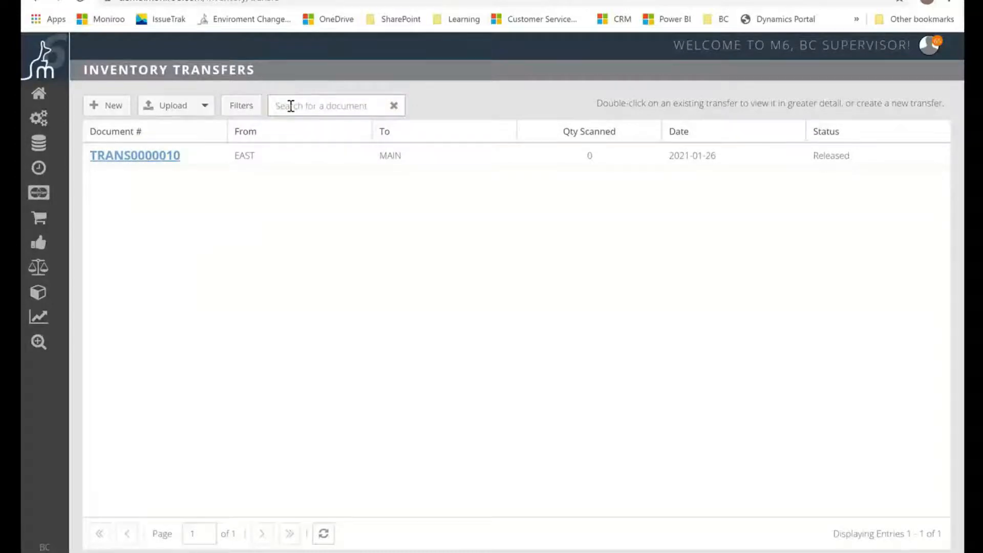
Look up transfer document 5 and return to the transfer list without saving changes
text(5)
key(Return)
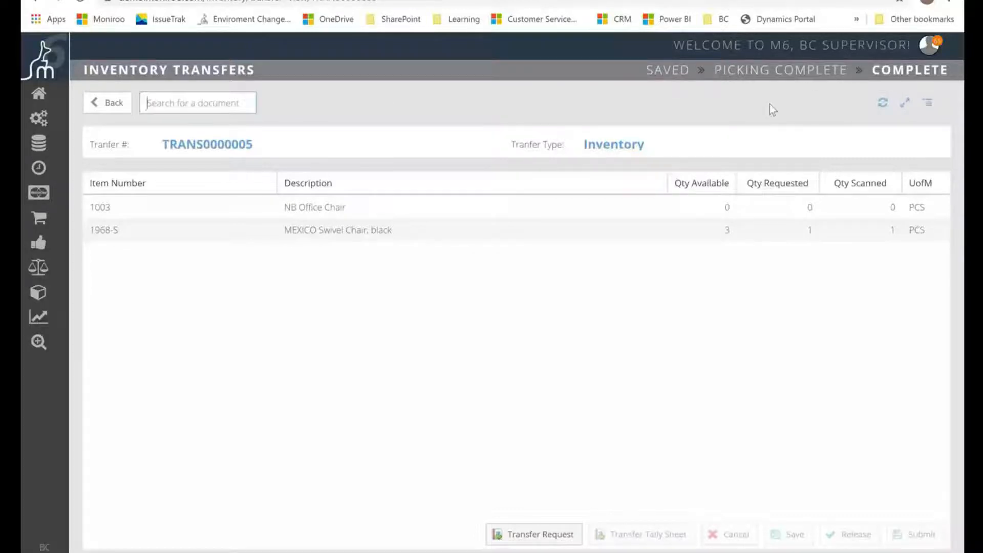
click(108, 103)
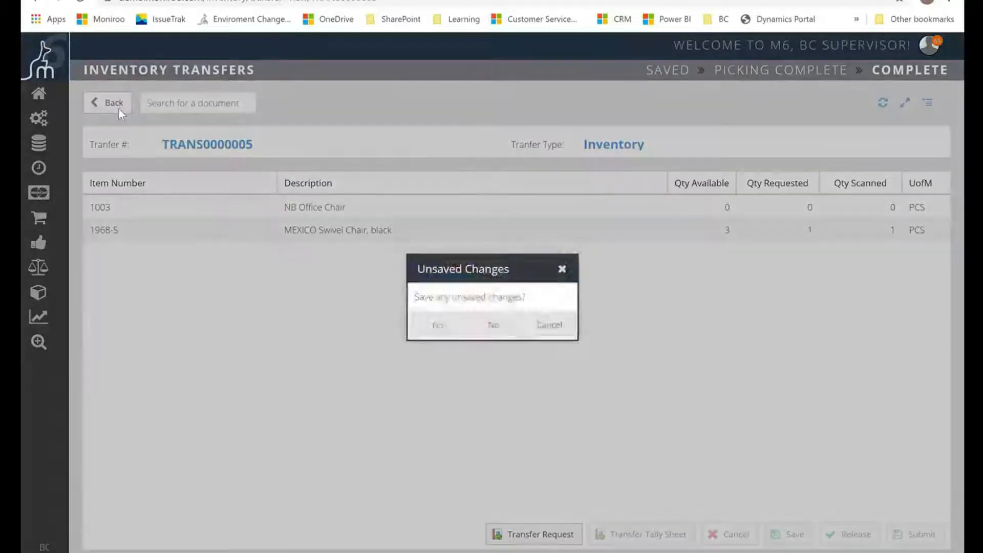
click(481, 321)
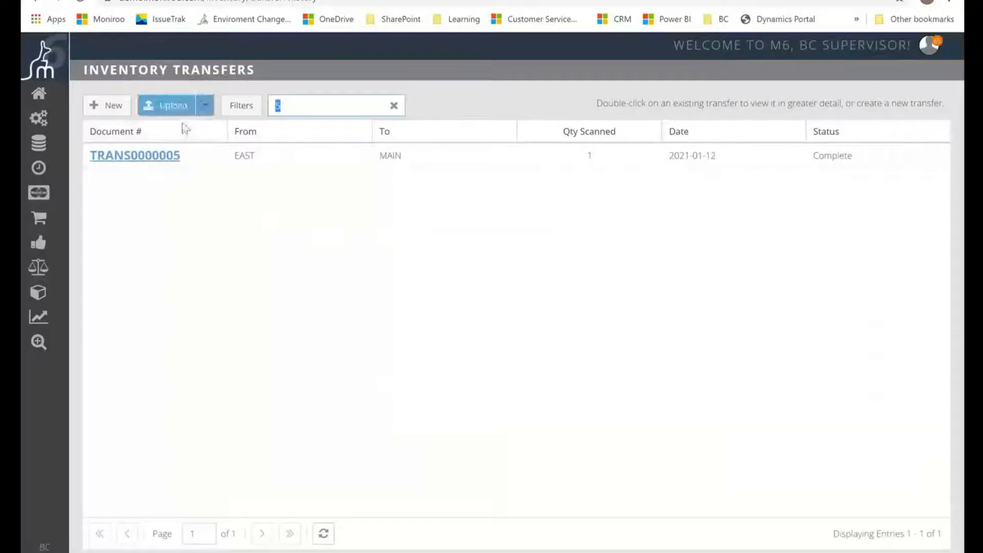
Create a new inventory transfer from EAST - East Warehouse to MAIN - Main Warehouse
click(118, 110)
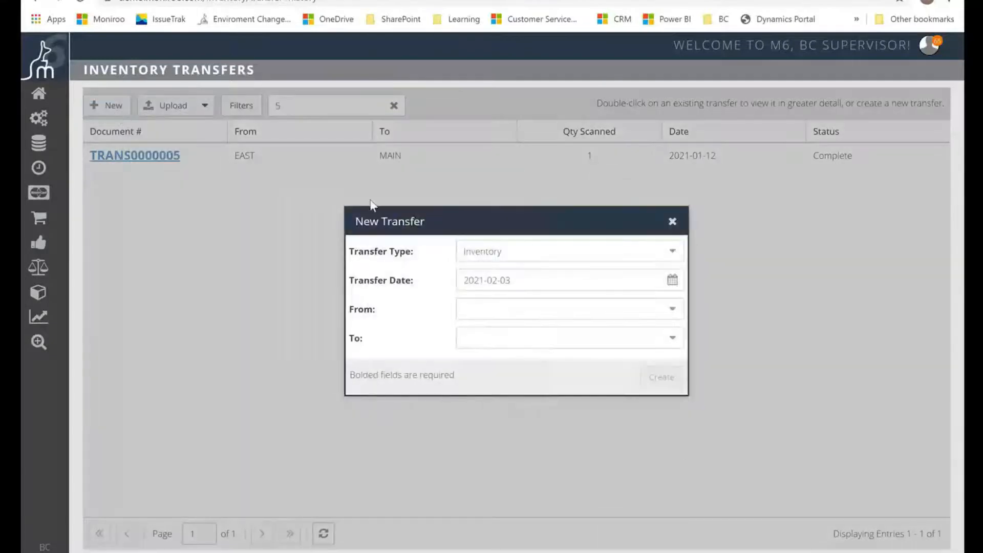
click(672, 281)
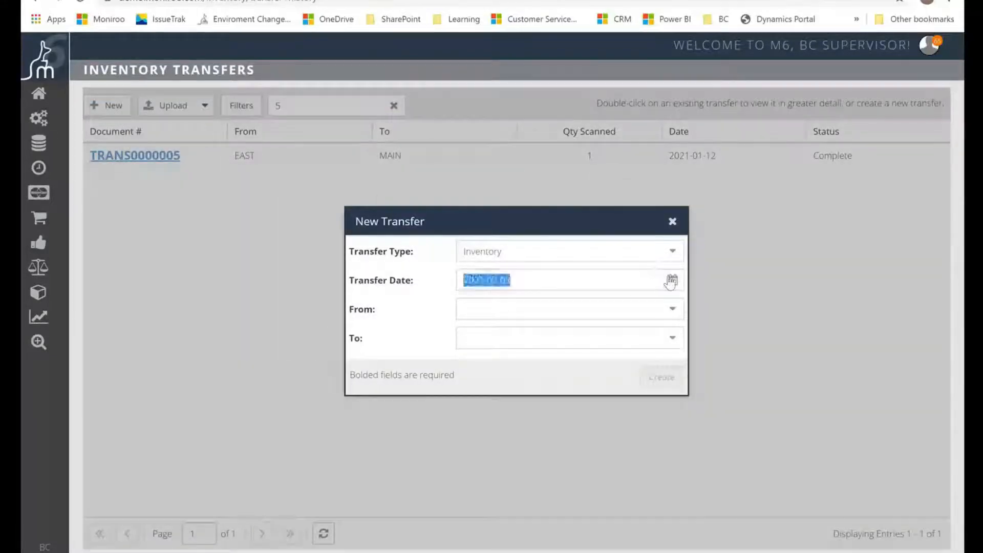
click(674, 310)
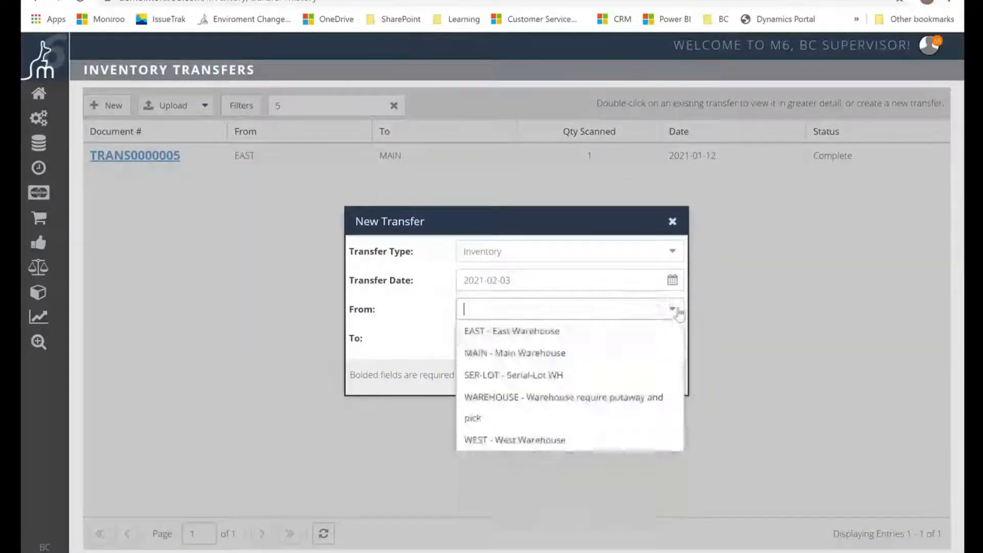
click(642, 330)
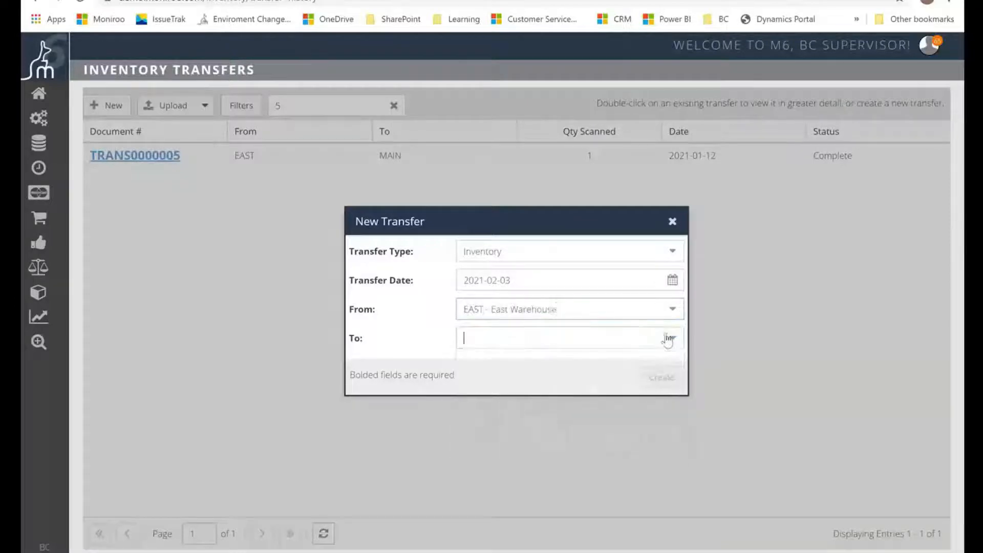
click(666, 337)
click(585, 384)
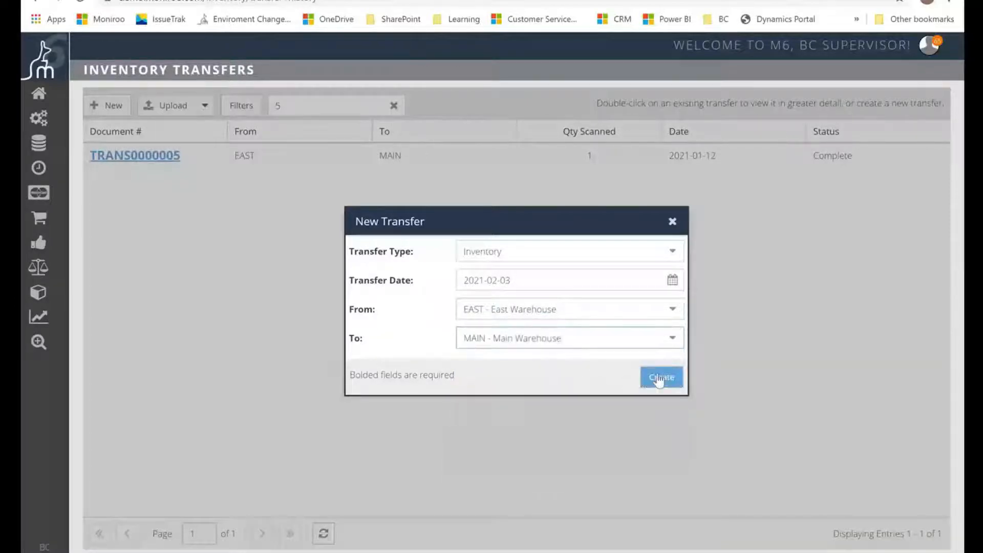
click(660, 378)
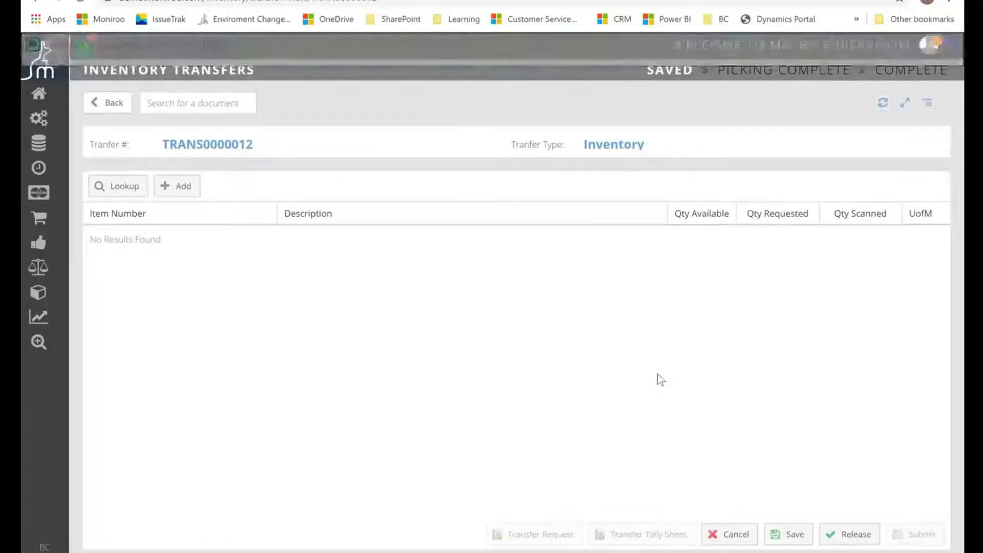
Add item 1000 (test item) to the transfer with a requested quantity of 2 and save the transfer
click(928, 107)
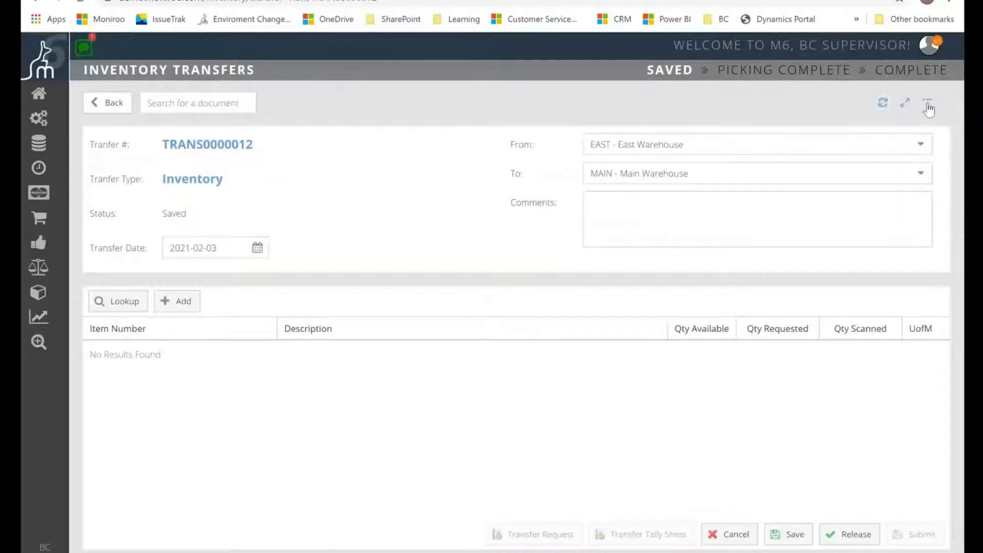
click(928, 107)
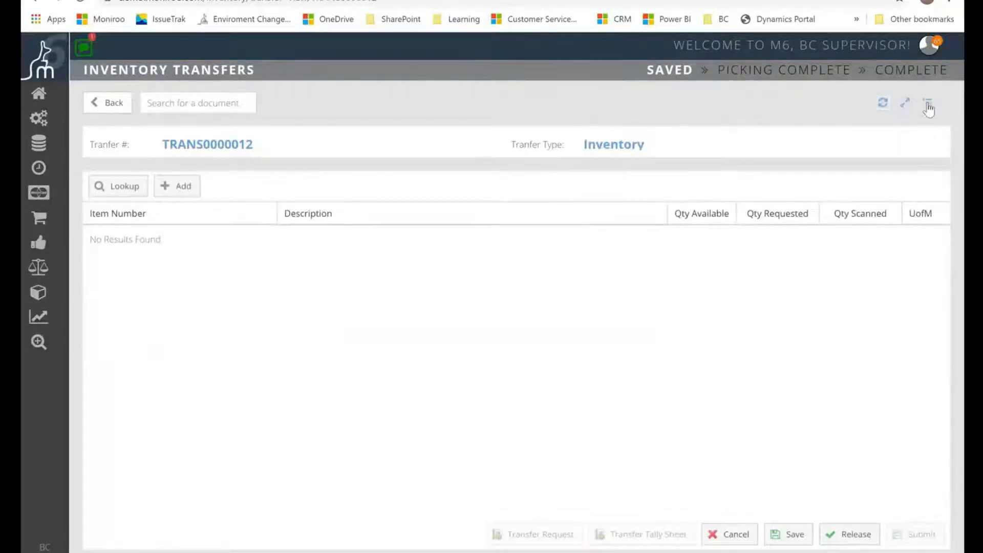
click(201, 188)
click(266, 236)
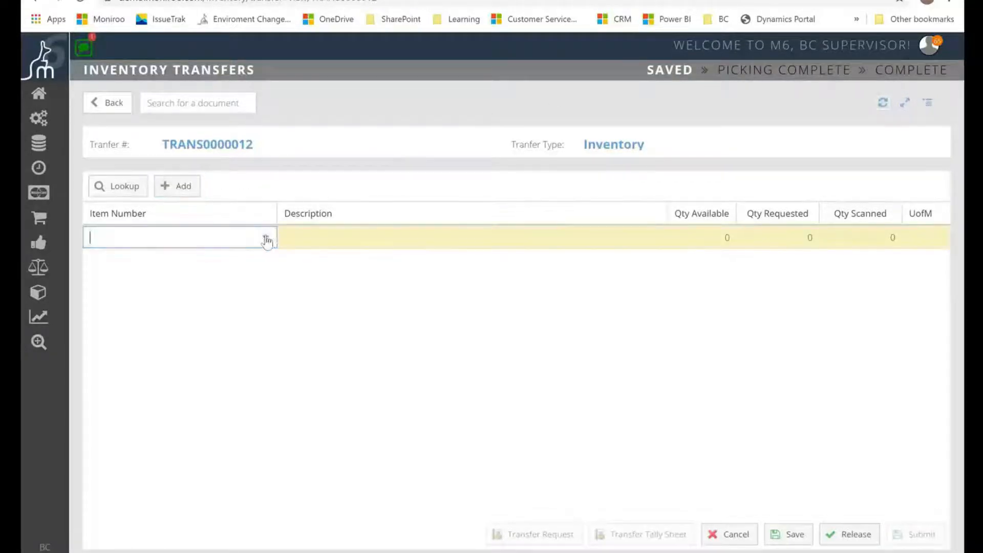
click(265, 239)
click(208, 260)
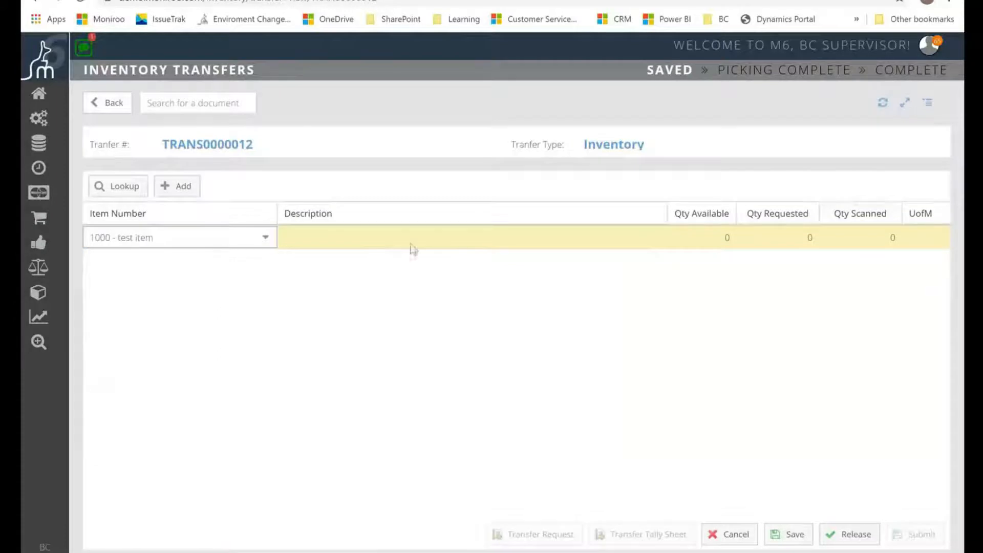
click(775, 237)
click(806, 233)
click(807, 234)
click(797, 280)
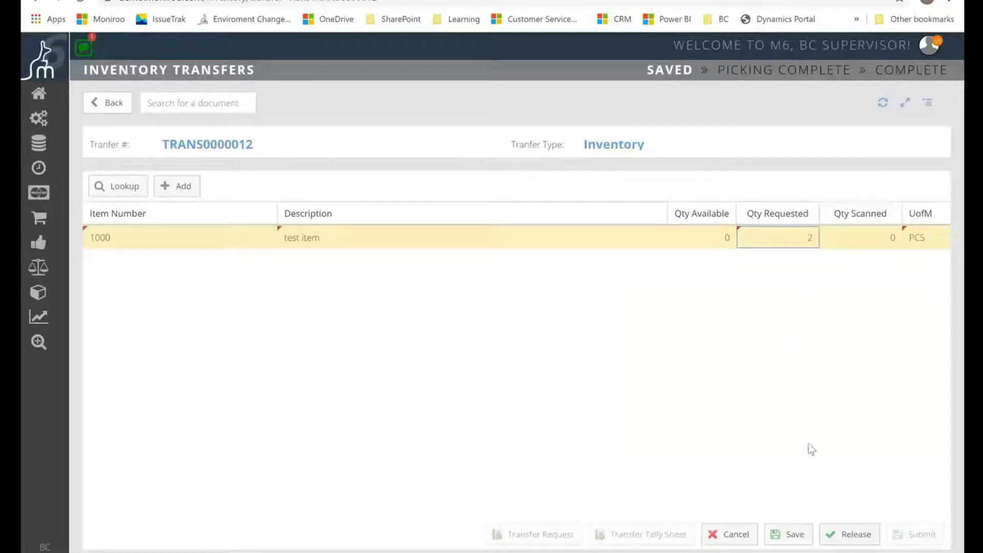
click(776, 534)
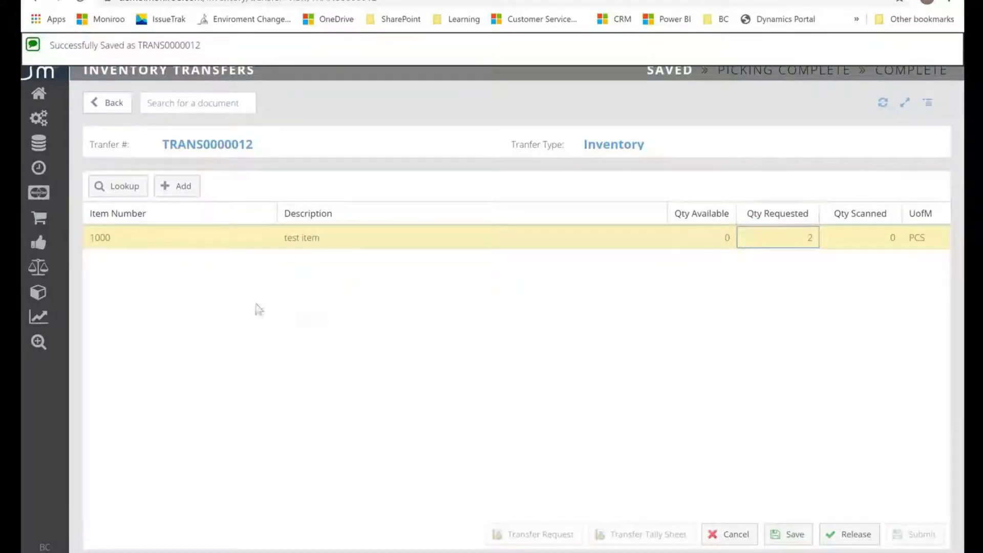
Add the items JAN_OPEN_TEST, 1968-S and 1906-S to the transfer from the inventory lookup
click(124, 188)
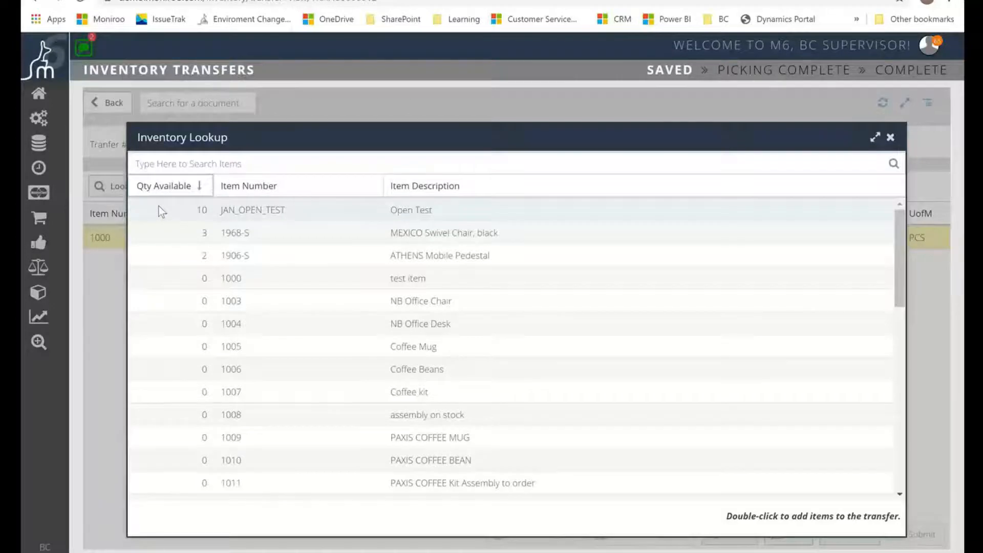
double_click(162, 211)
double_click(177, 229)
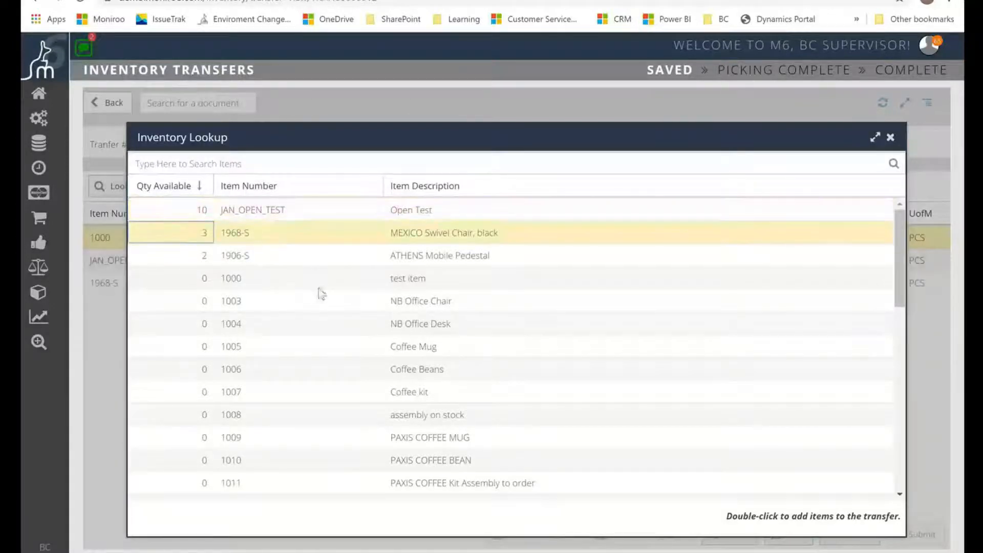
double_click(193, 257)
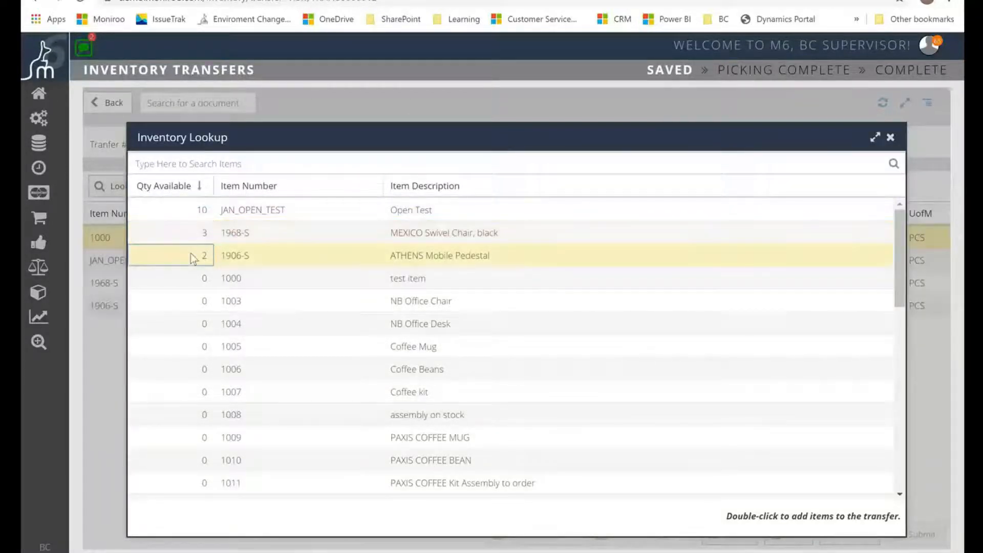
click(890, 138)
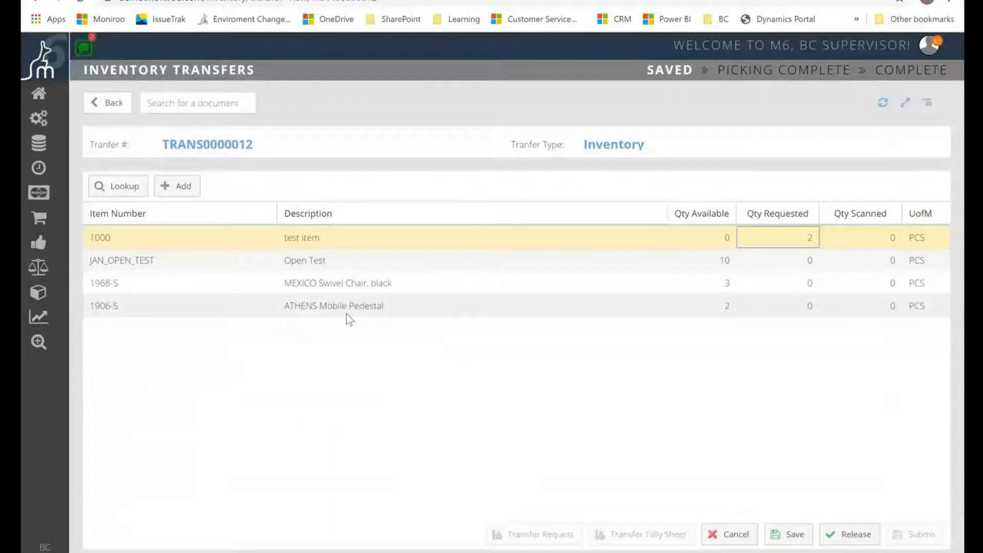
Set the requested quantity to 2 for JAN_OPEN_TEST, 1968-S and 1906-S and save the transfer
click(778, 258)
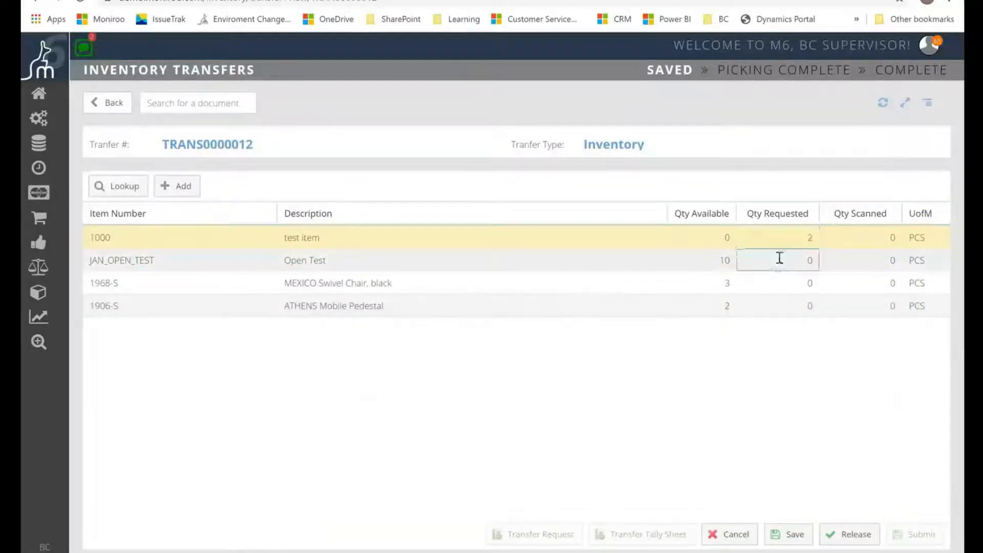
text(2)
click(806, 283)
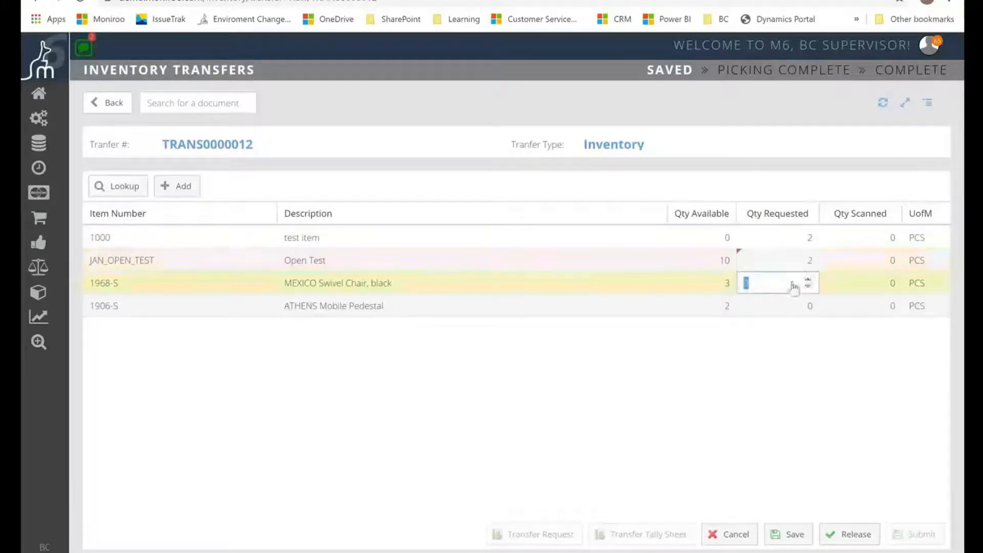
text(2)
click(809, 303)
text(2)
click(802, 356)
click(795, 533)
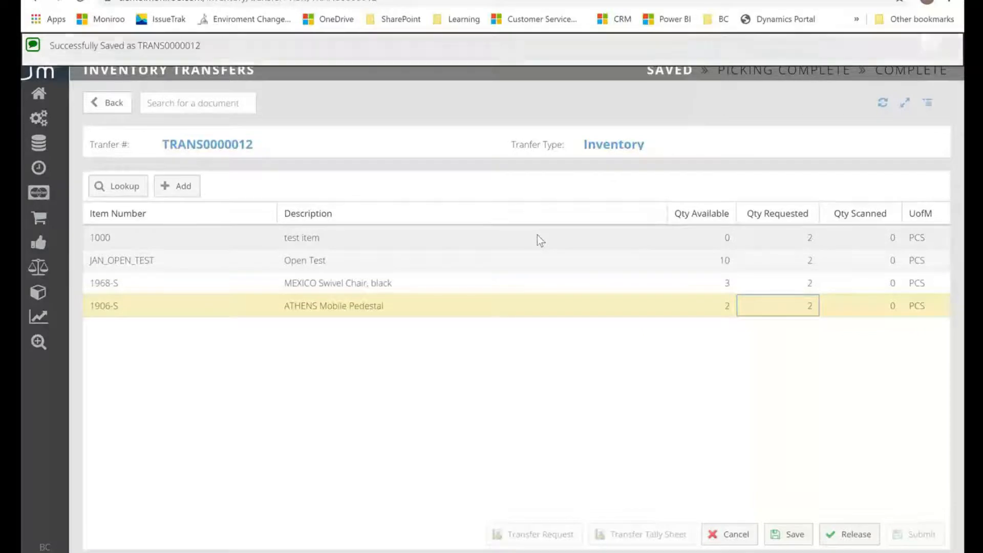
Delete the test item (1000) from the transfer lines
right_click(537, 236)
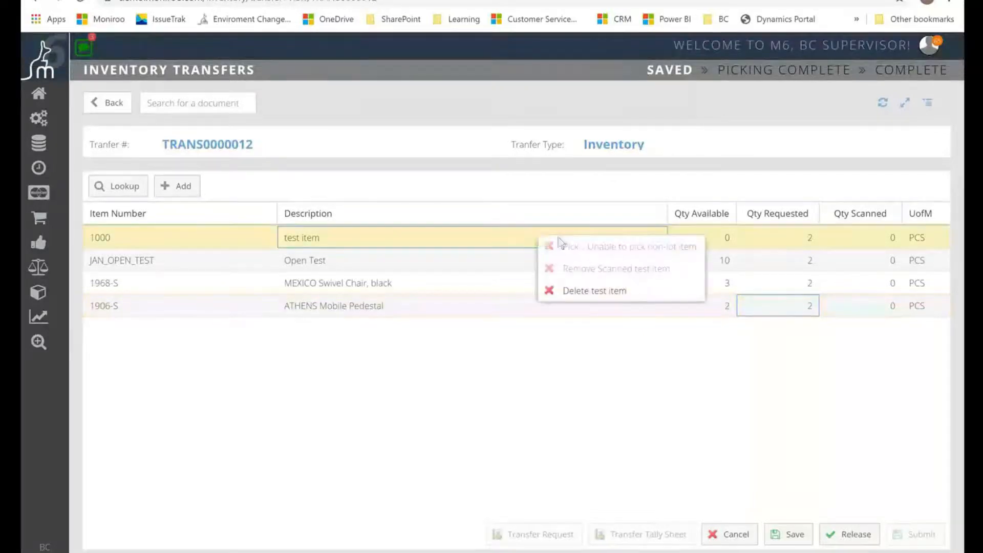
click(604, 294)
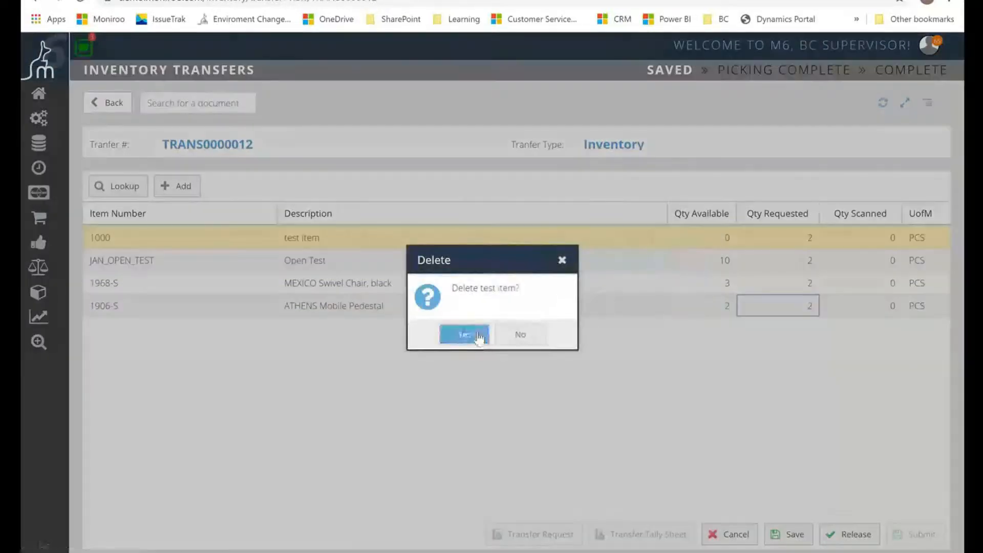
click(481, 333)
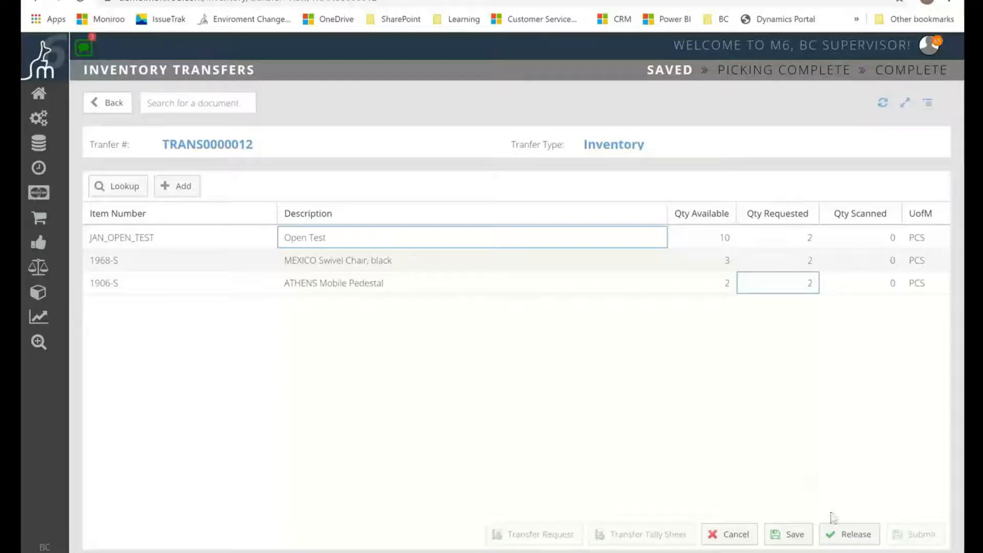
Release the transfer and set the scanned quantity to 2 for JAN_OPEN_TEST, 1968-S and 1906-S
click(835, 535)
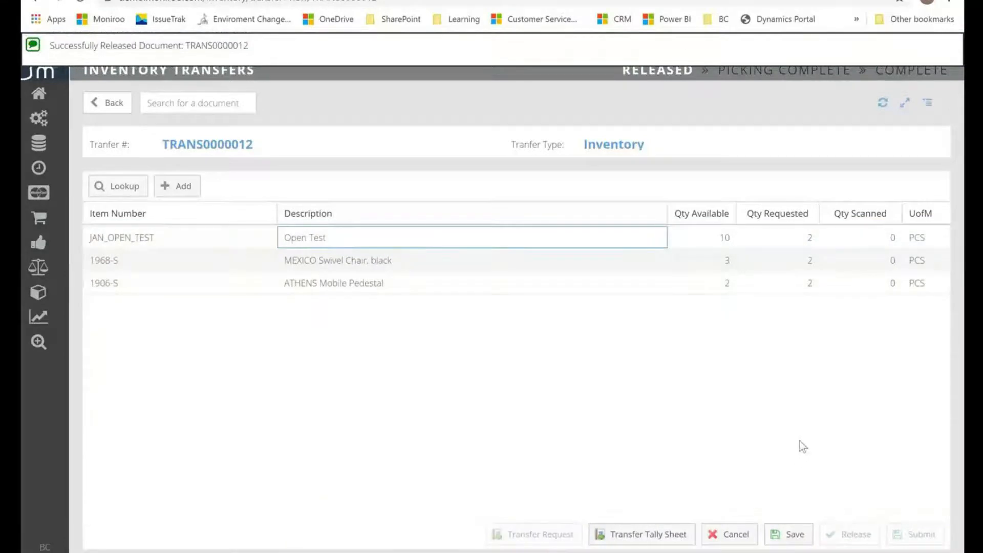
click(870, 237)
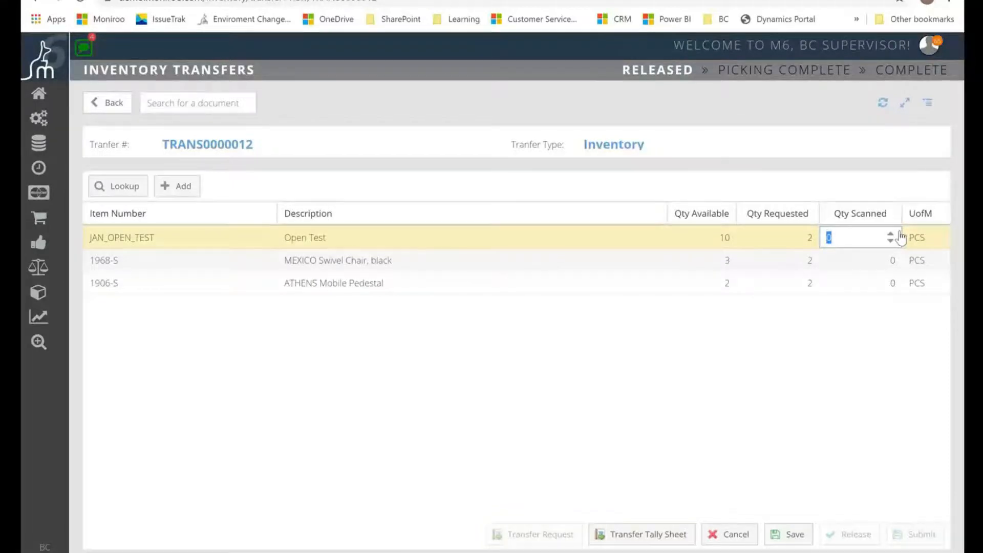
text(2)
click(877, 263)
text(2)
click(890, 282)
text(1)
click(891, 279)
click(808, 346)
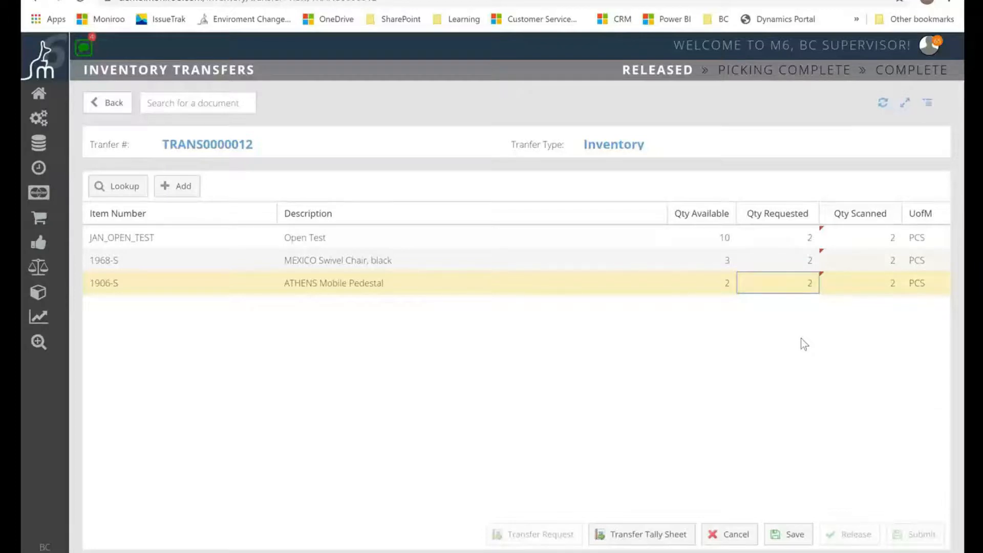
Save the scanned quantities and submit the transfer
click(792, 535)
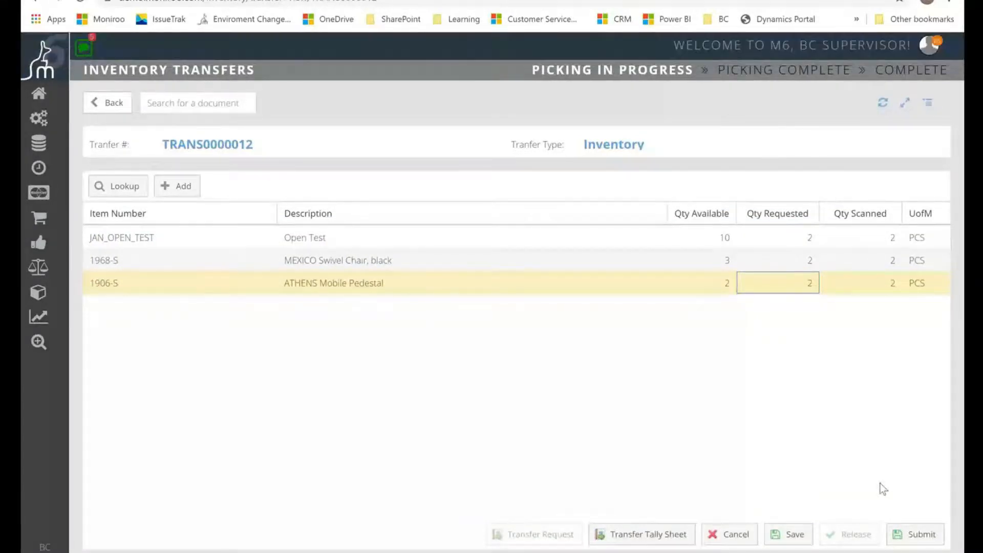
click(930, 535)
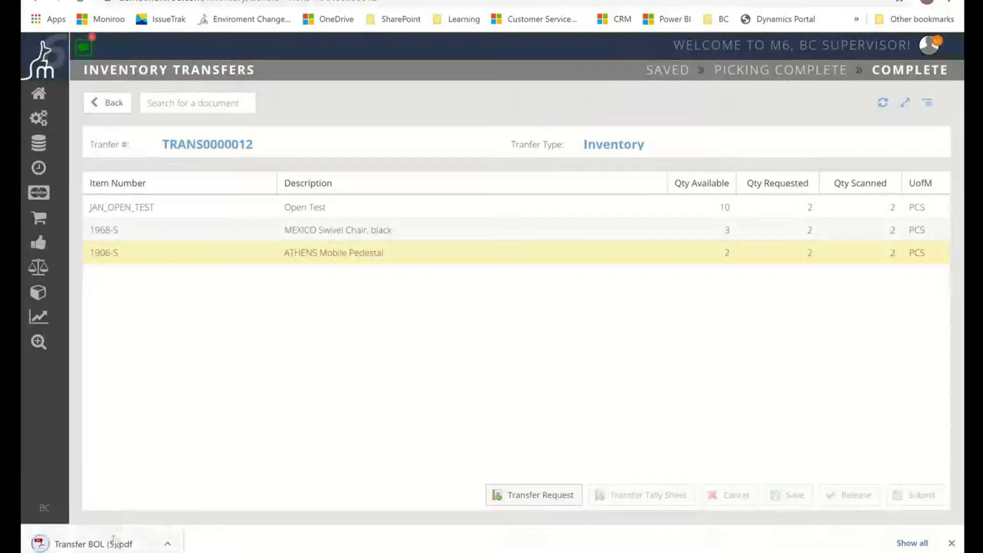
Open the downloaded Transfer BOL PDF, review the transfer request's item lines and close the document
click(113, 543)
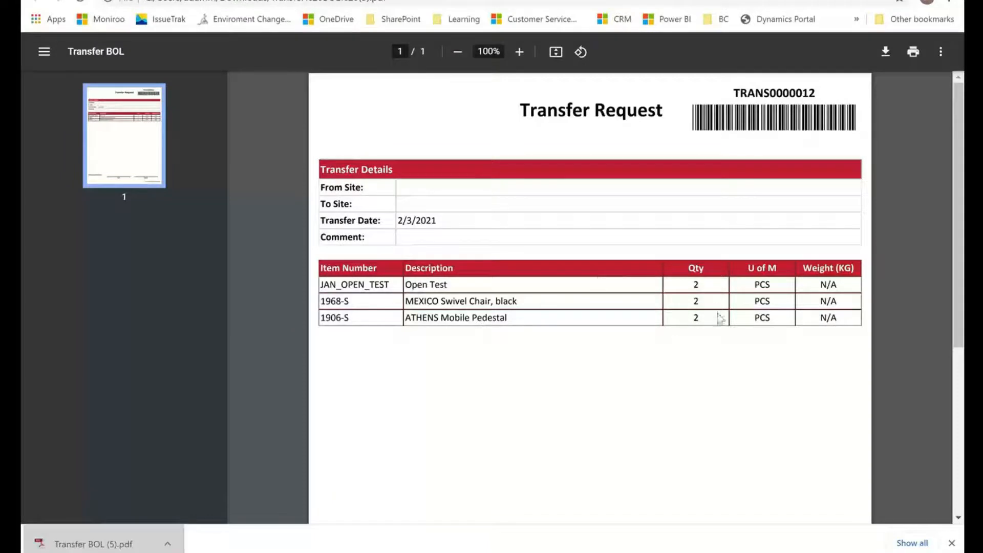
key(ctrl+w)
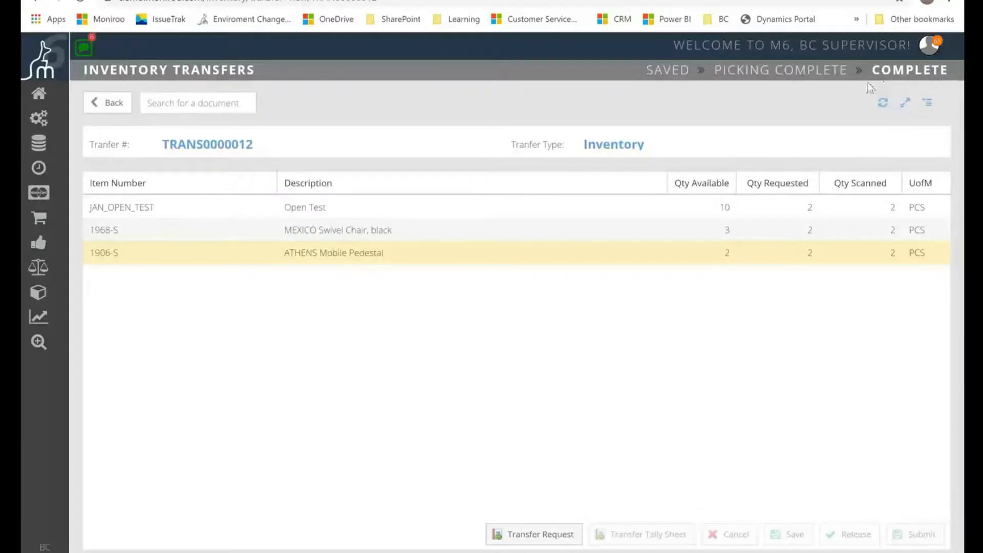
Switch to Dynamics 365 Business Central, search for "transfer" and open the Transfer Orders list
click(507, 0)
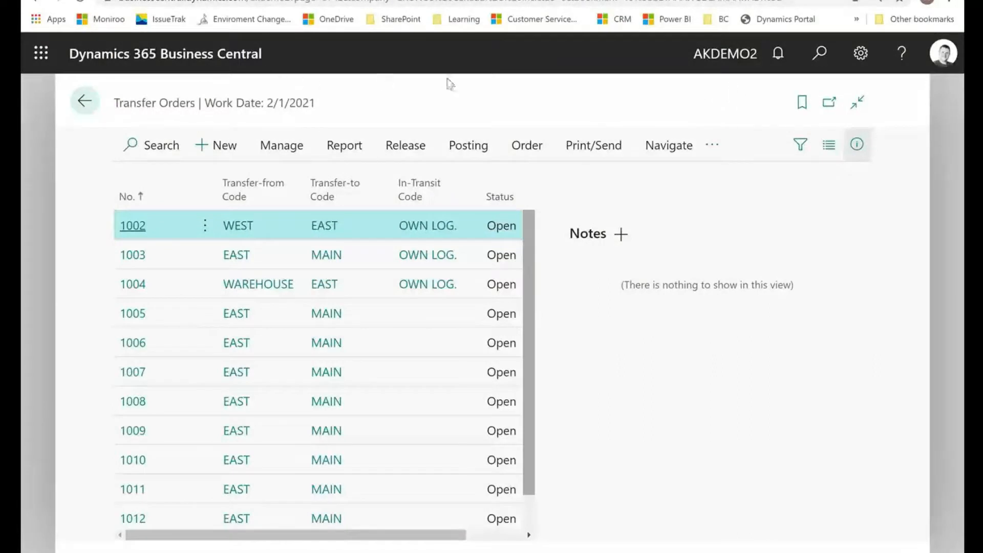
click(817, 53)
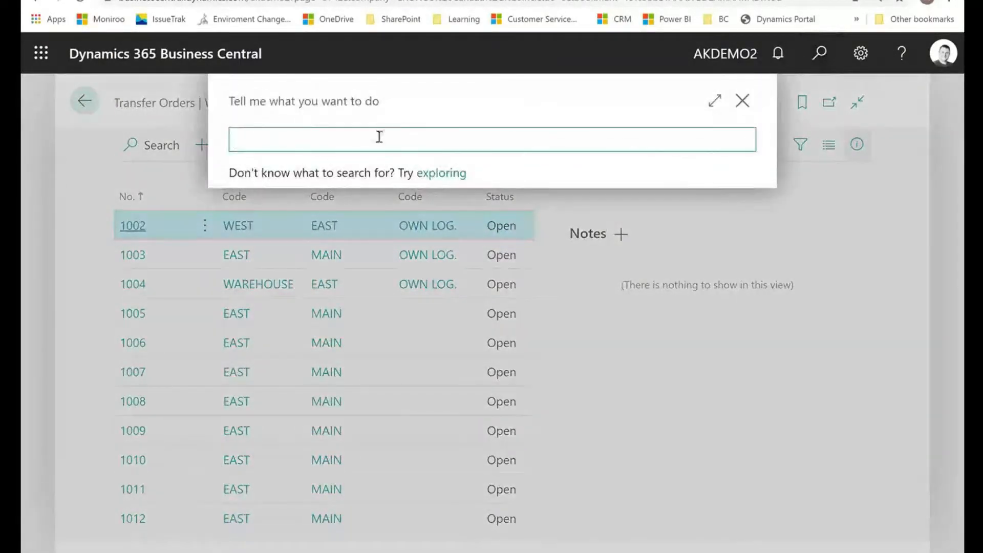
text(transfer)
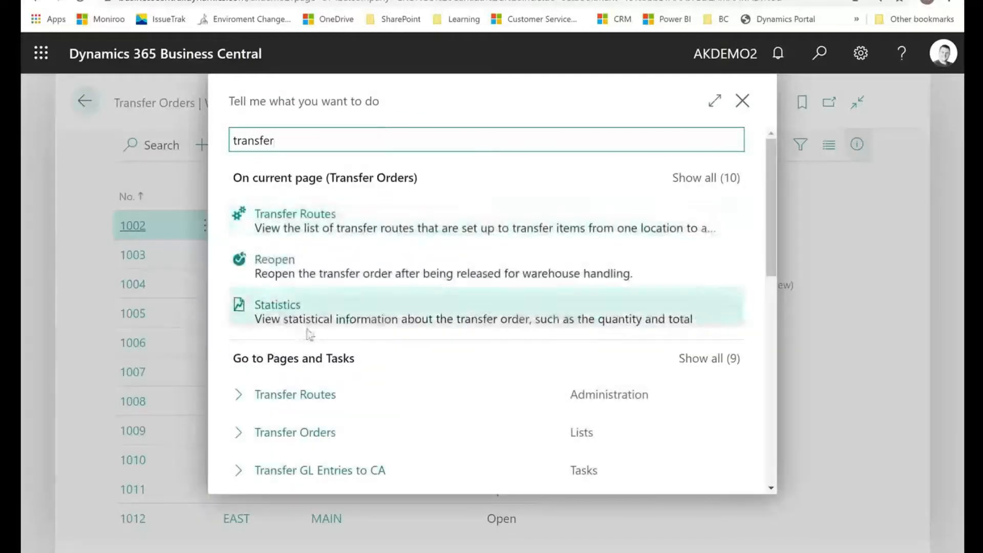
click(291, 432)
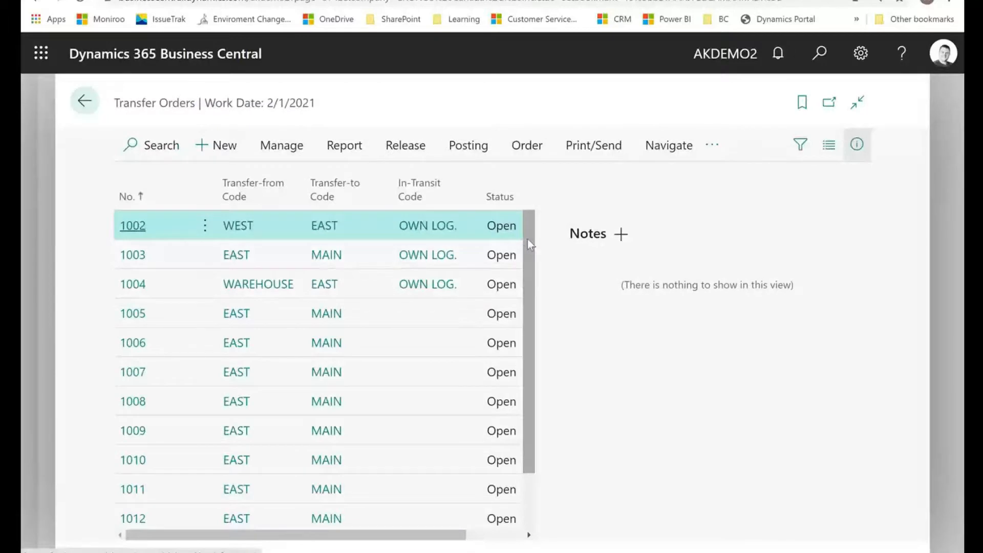
Open the last EAST-to-MAIN transfer order in the list and review its general details and item lines
scroll(527, 239, down, 1)
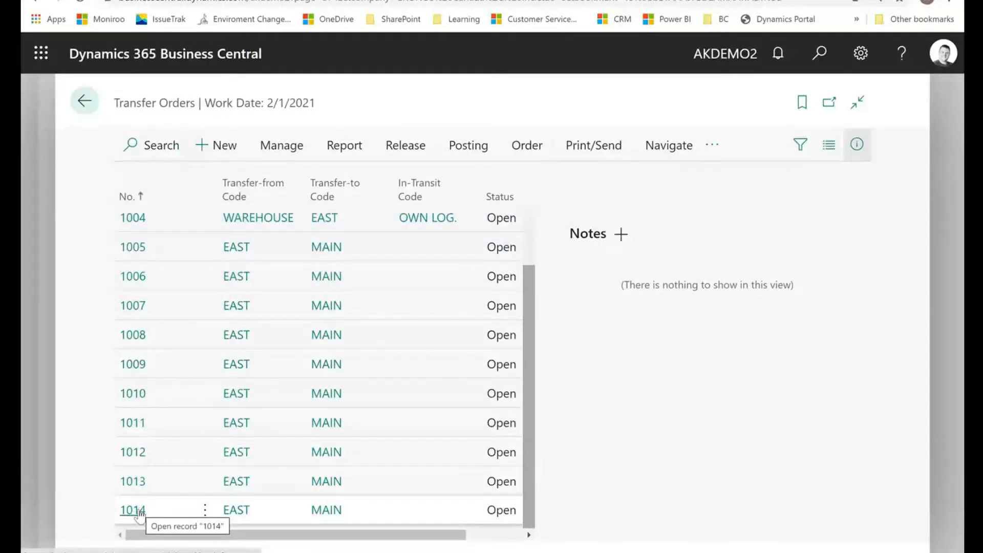
click(139, 510)
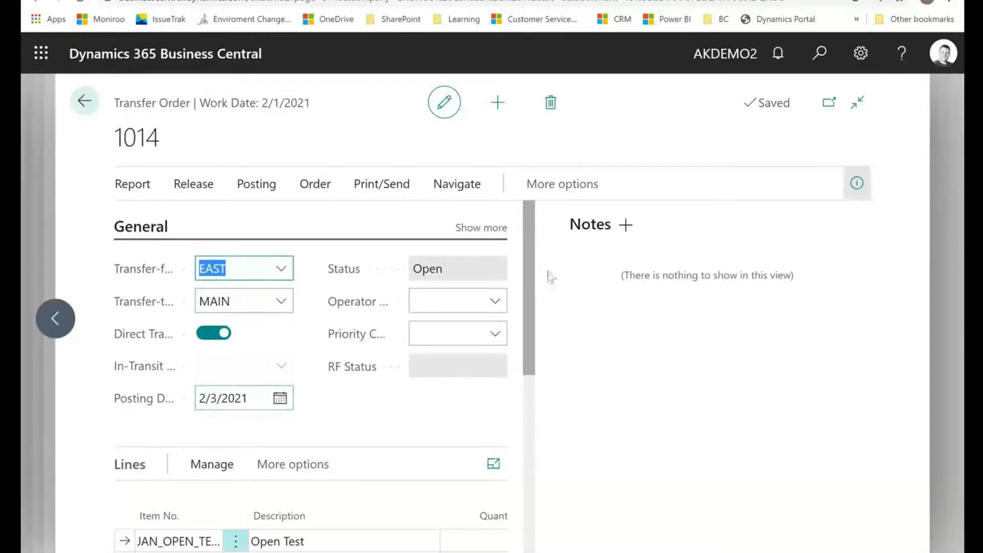
drag(528, 257, 499, 323)
drag(161, 536, 207, 538)
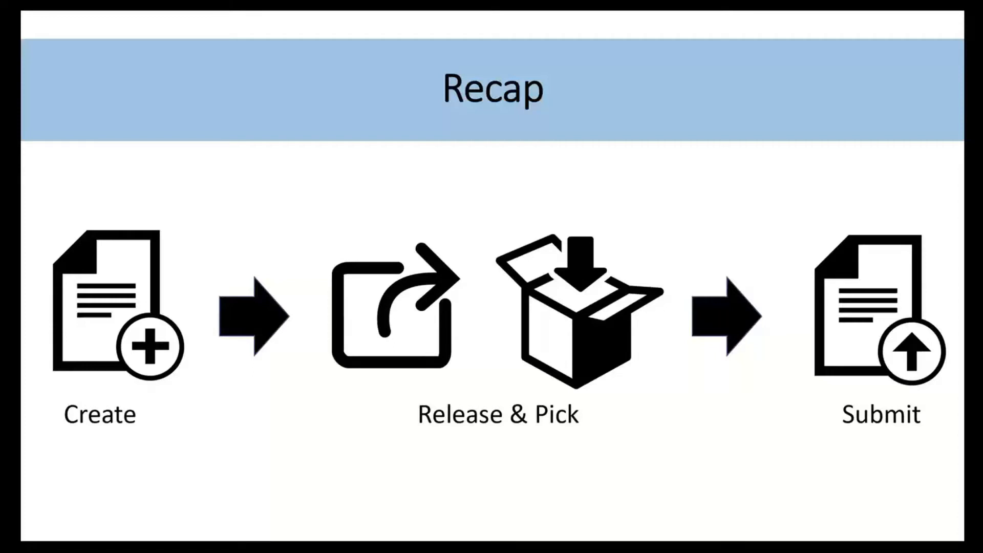
key(Right)
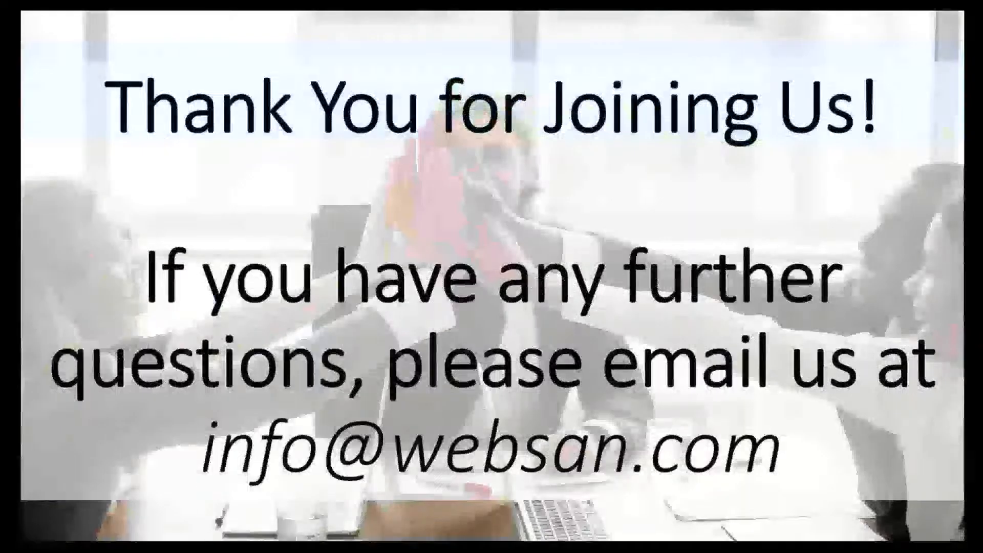